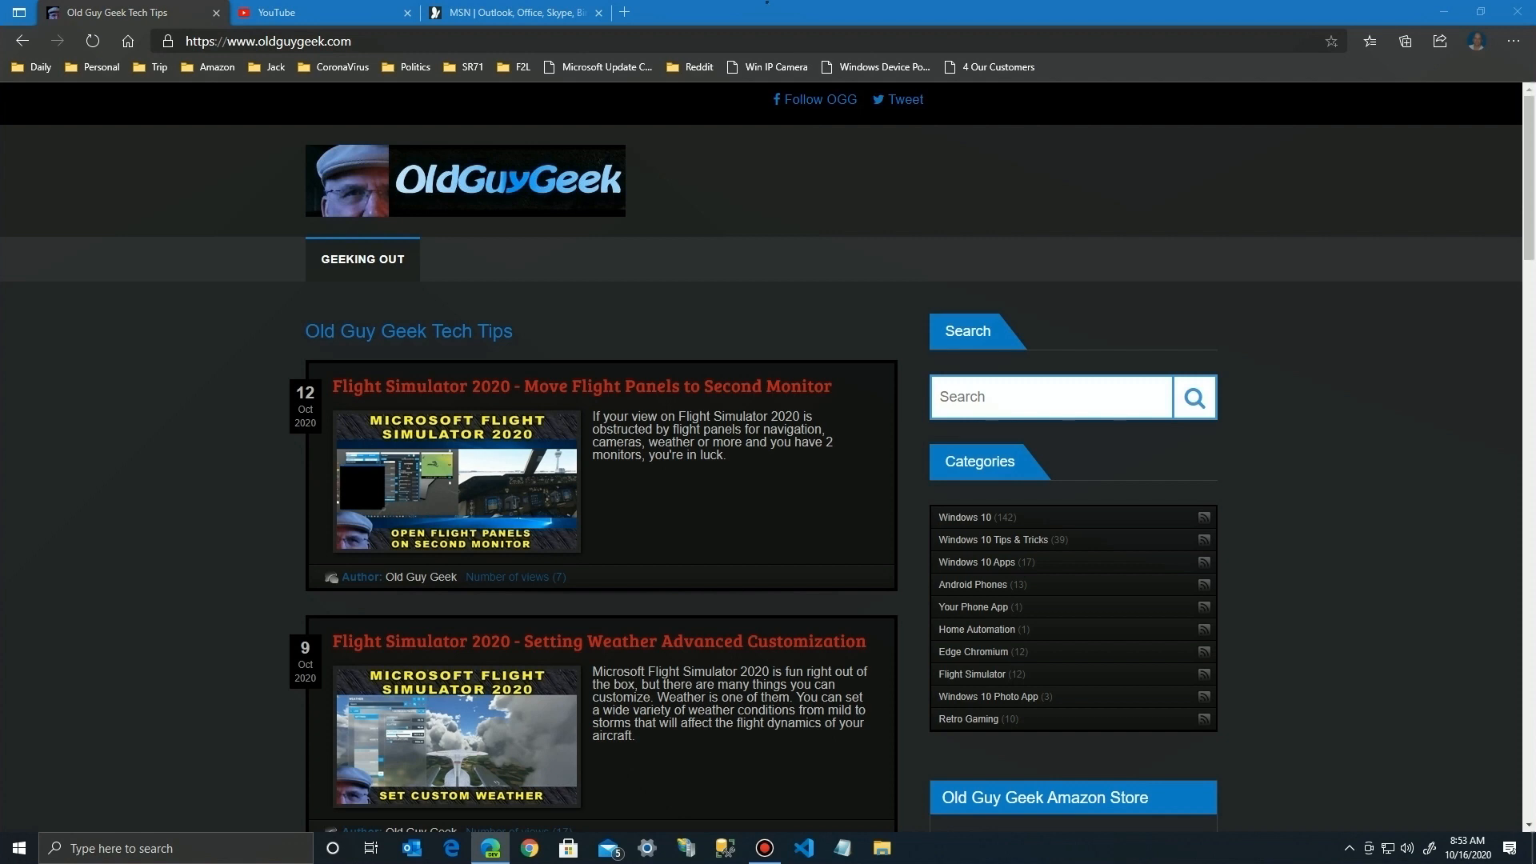
# Turn on vertical tabs and collapse the side pane to icons only
pyautogui.click(20, 13)
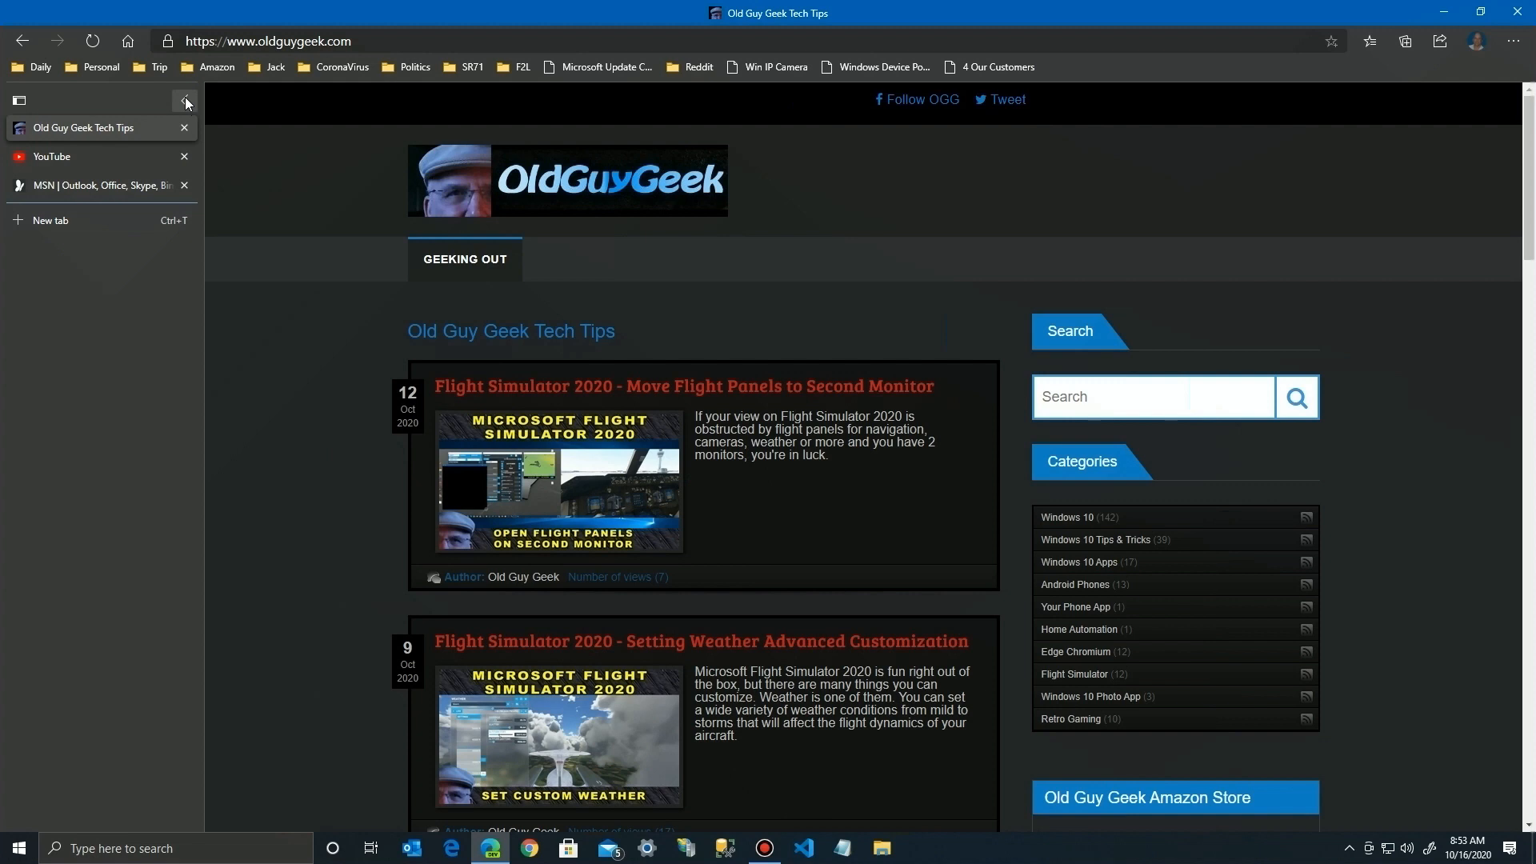
pyautogui.click(185, 97)
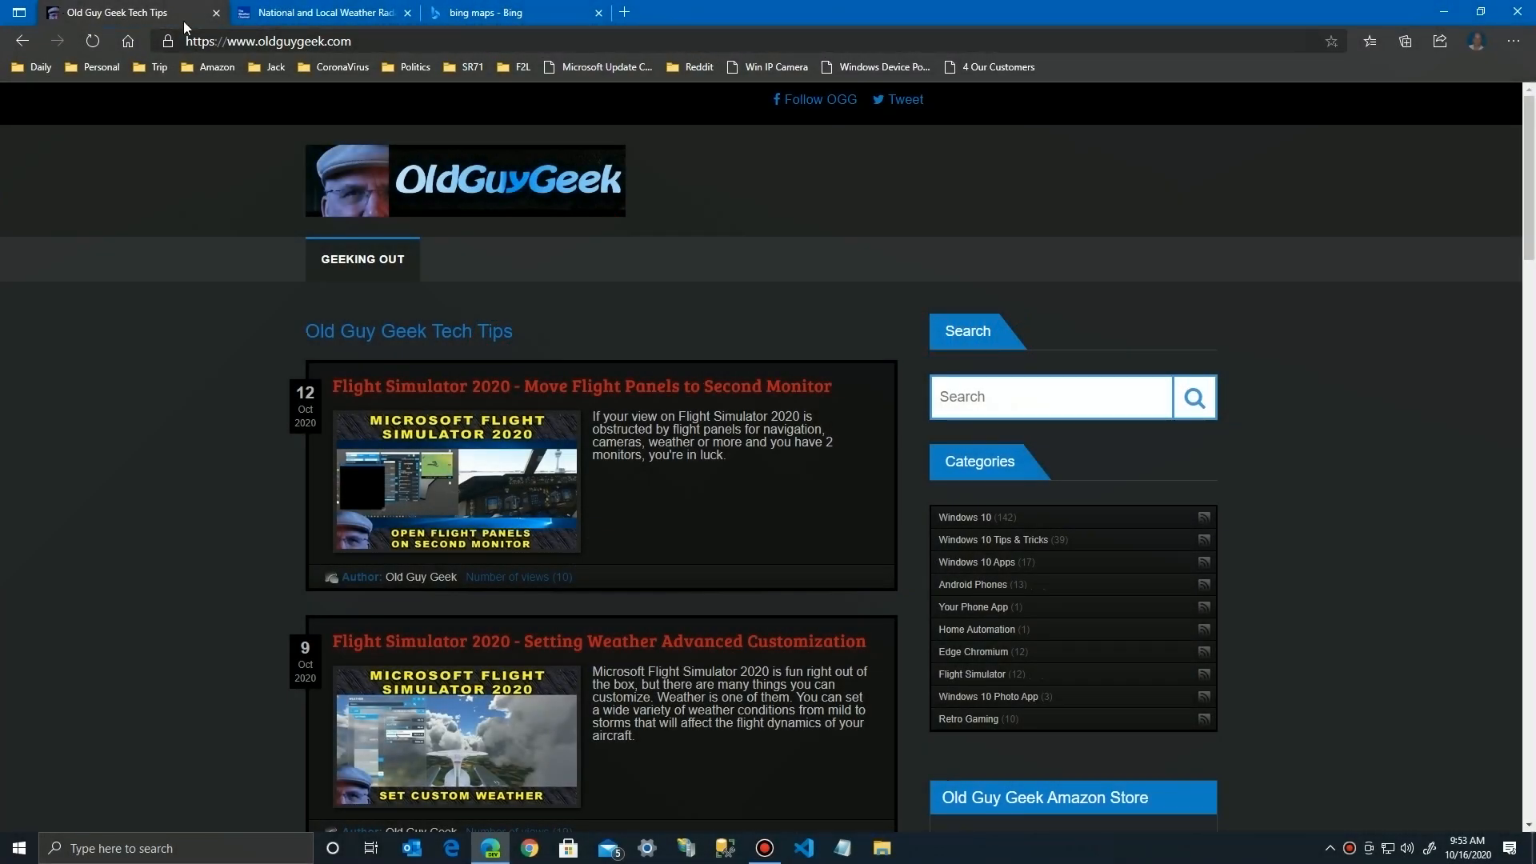
# Go to the Appearance page of Edge Settings via the main menu
pyautogui.click(1515, 43)
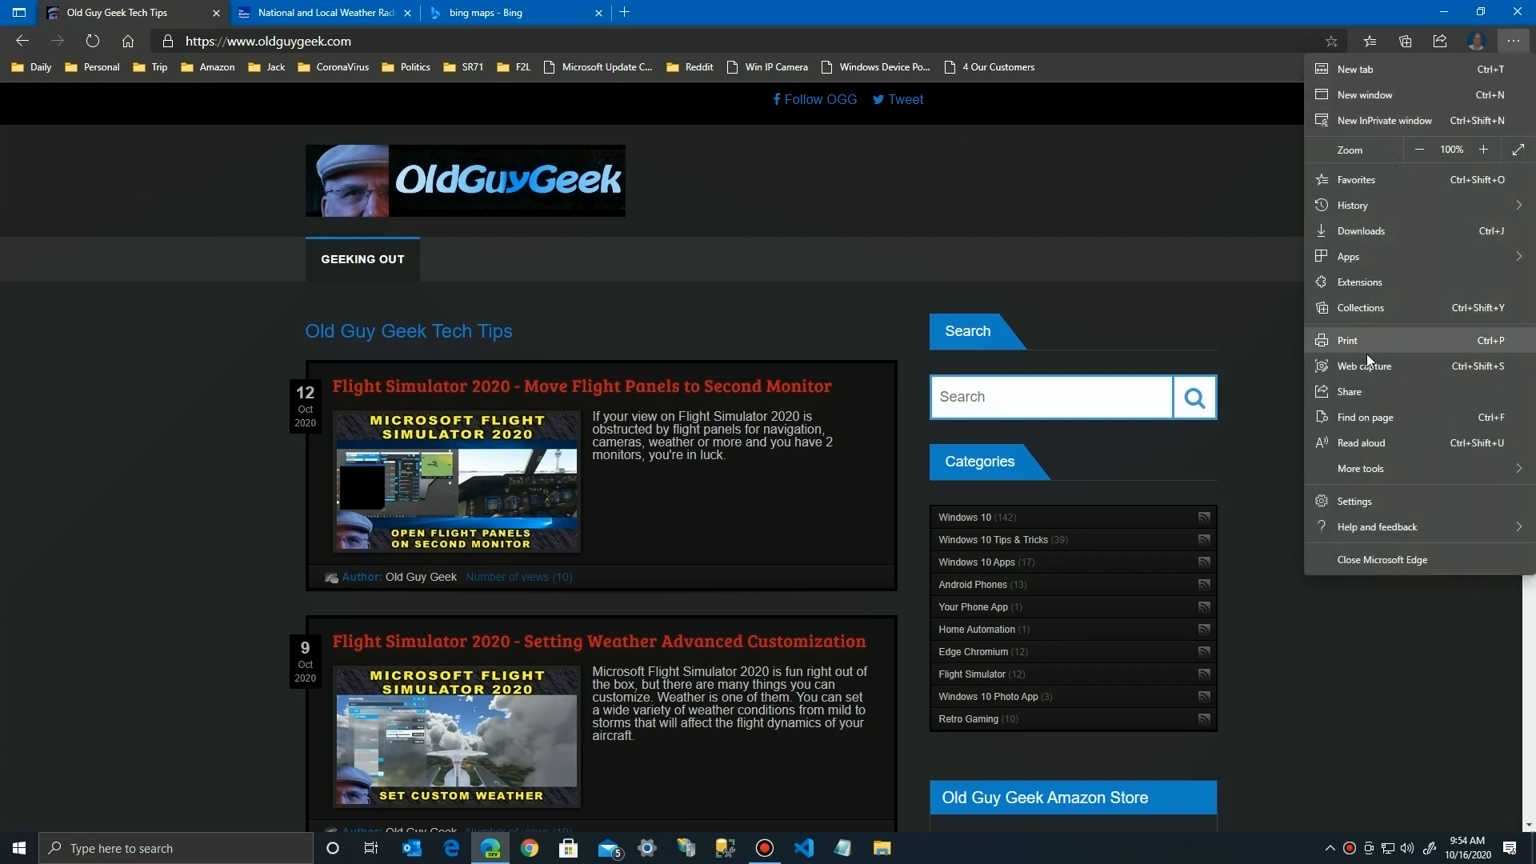
pyautogui.click(1343, 503)
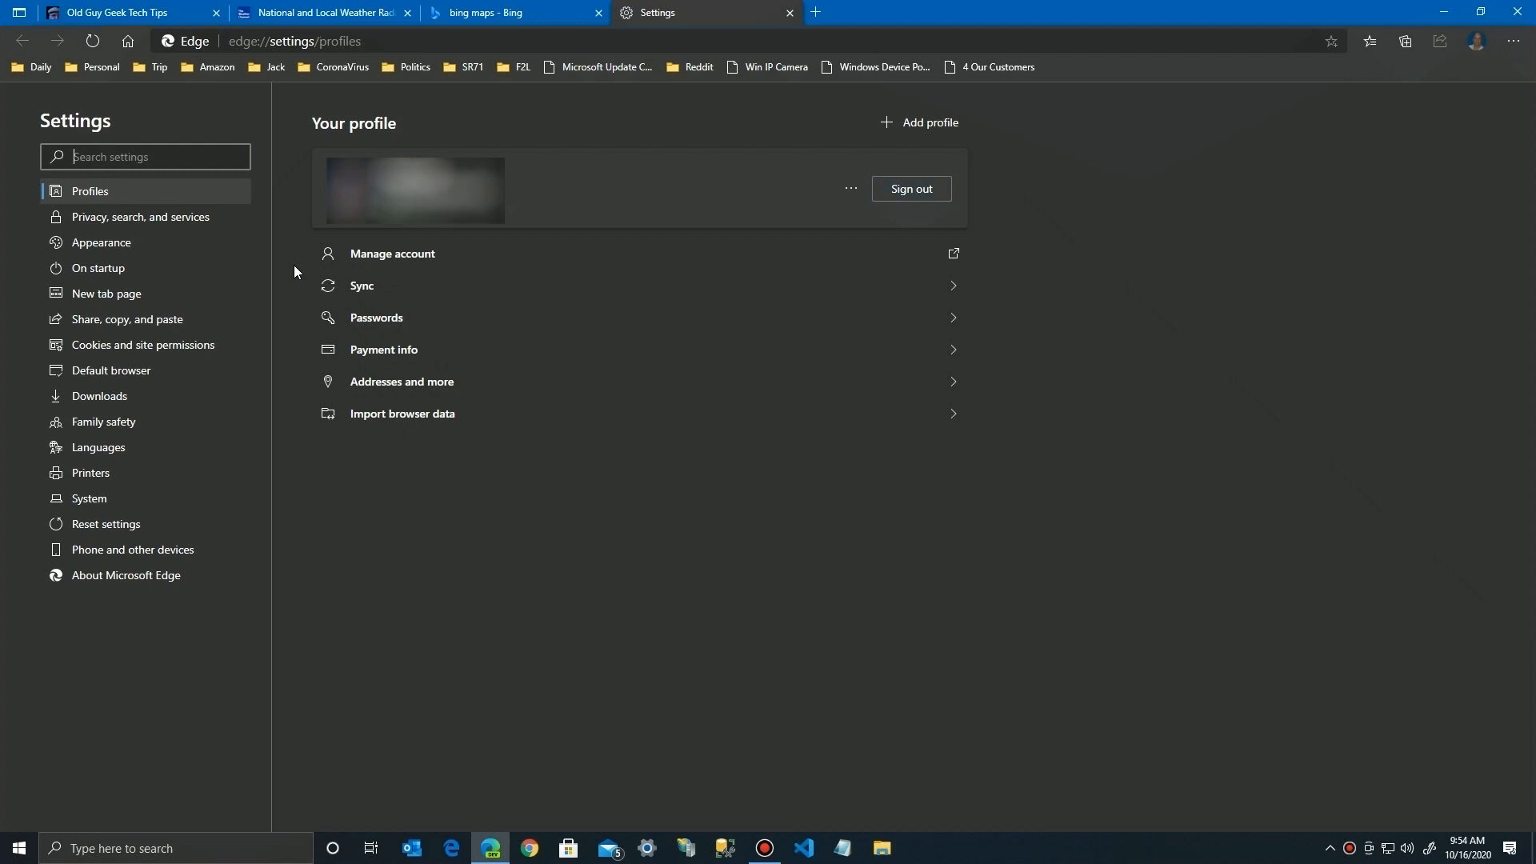
pyautogui.click(115, 246)
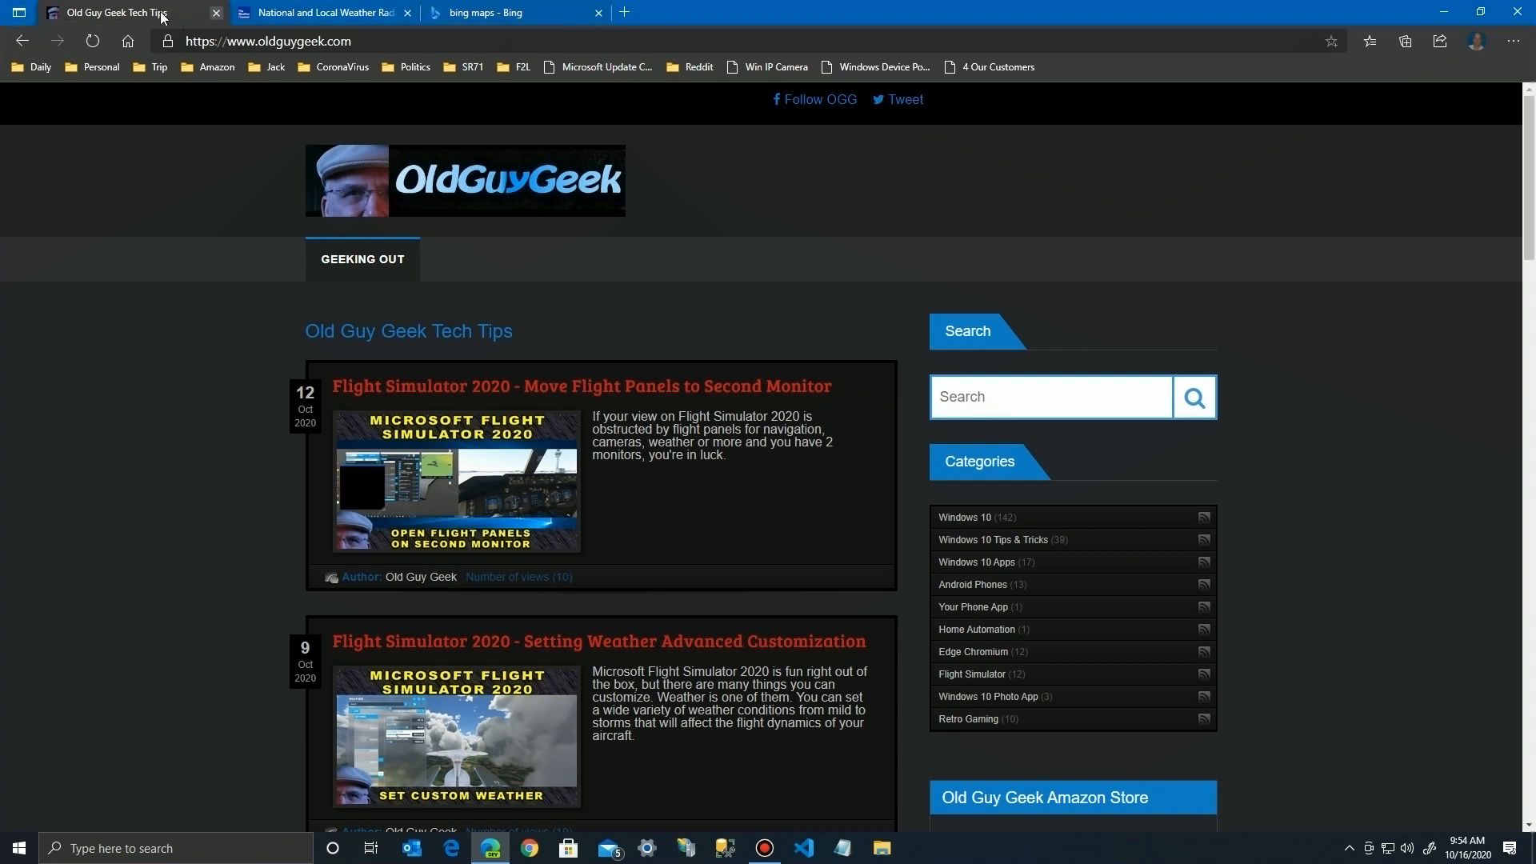
# Toggle the tab layout vertical, back to the top, then vertical again
pyautogui.click(21, 17)
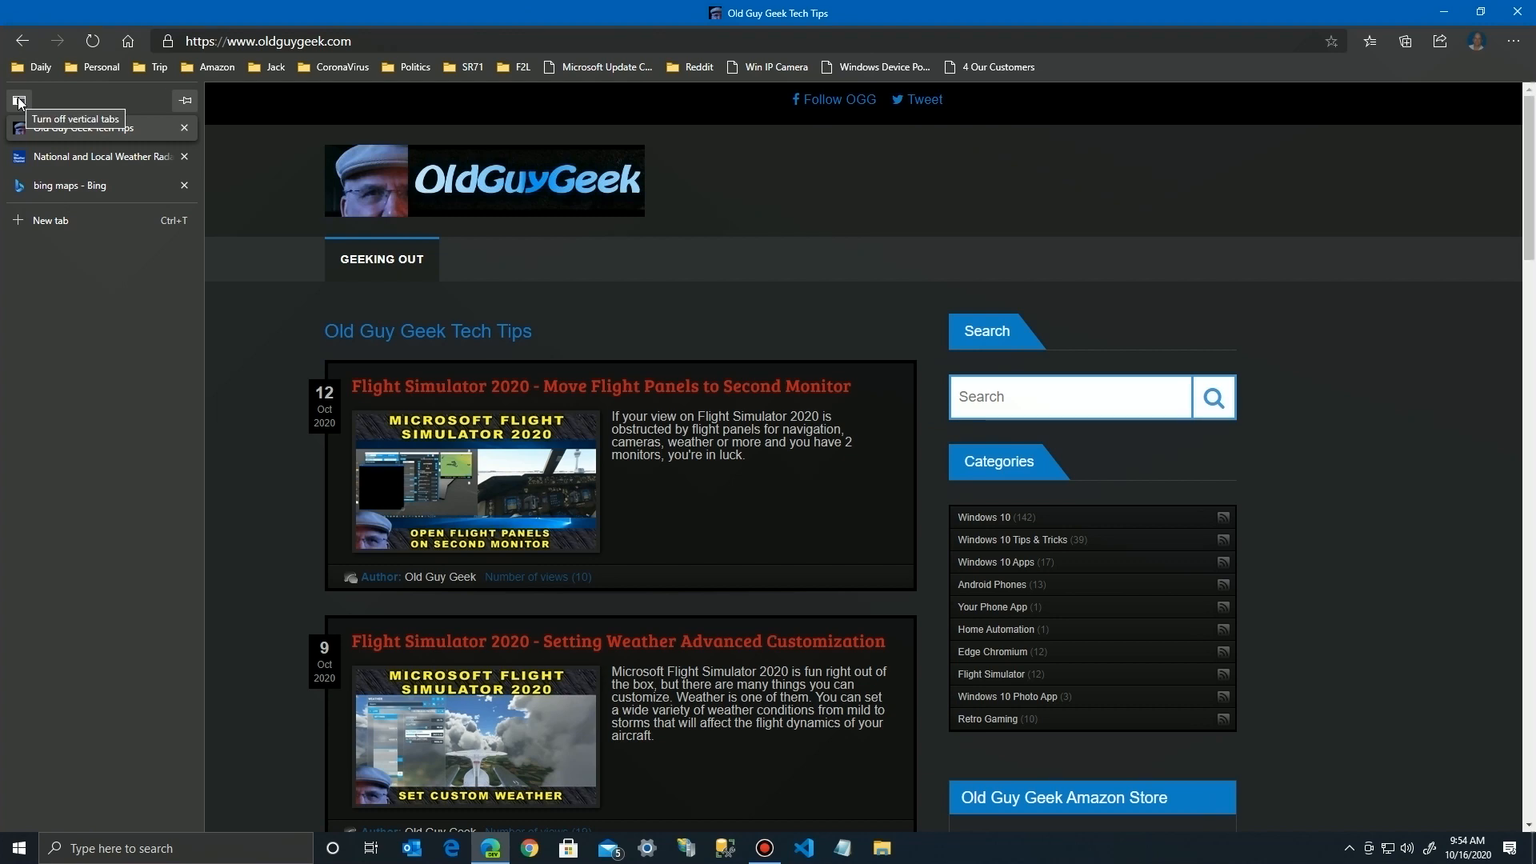
pyautogui.click(19, 102)
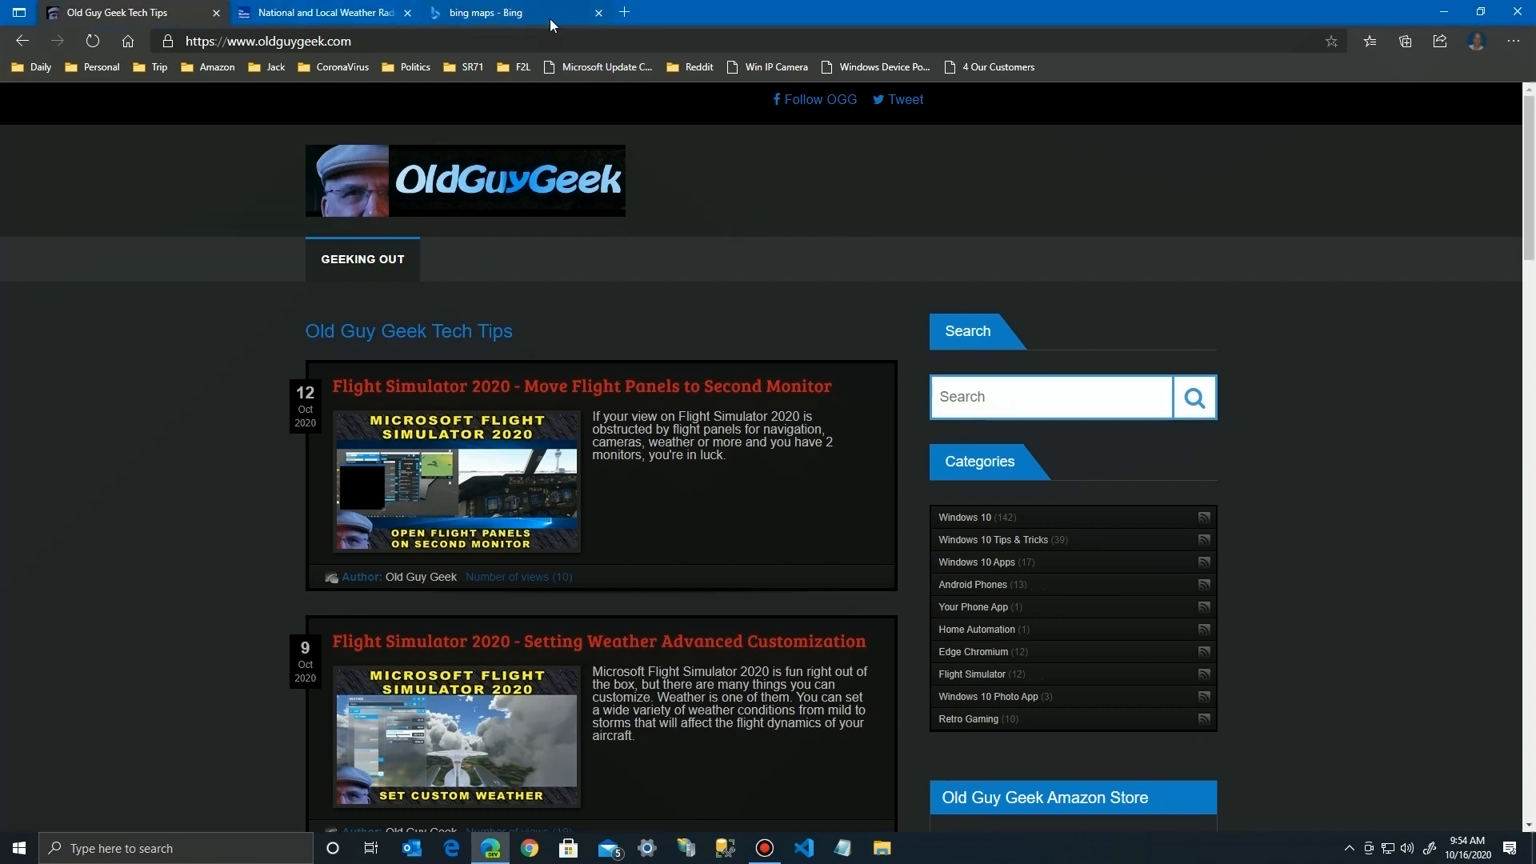
pyautogui.click(20, 12)
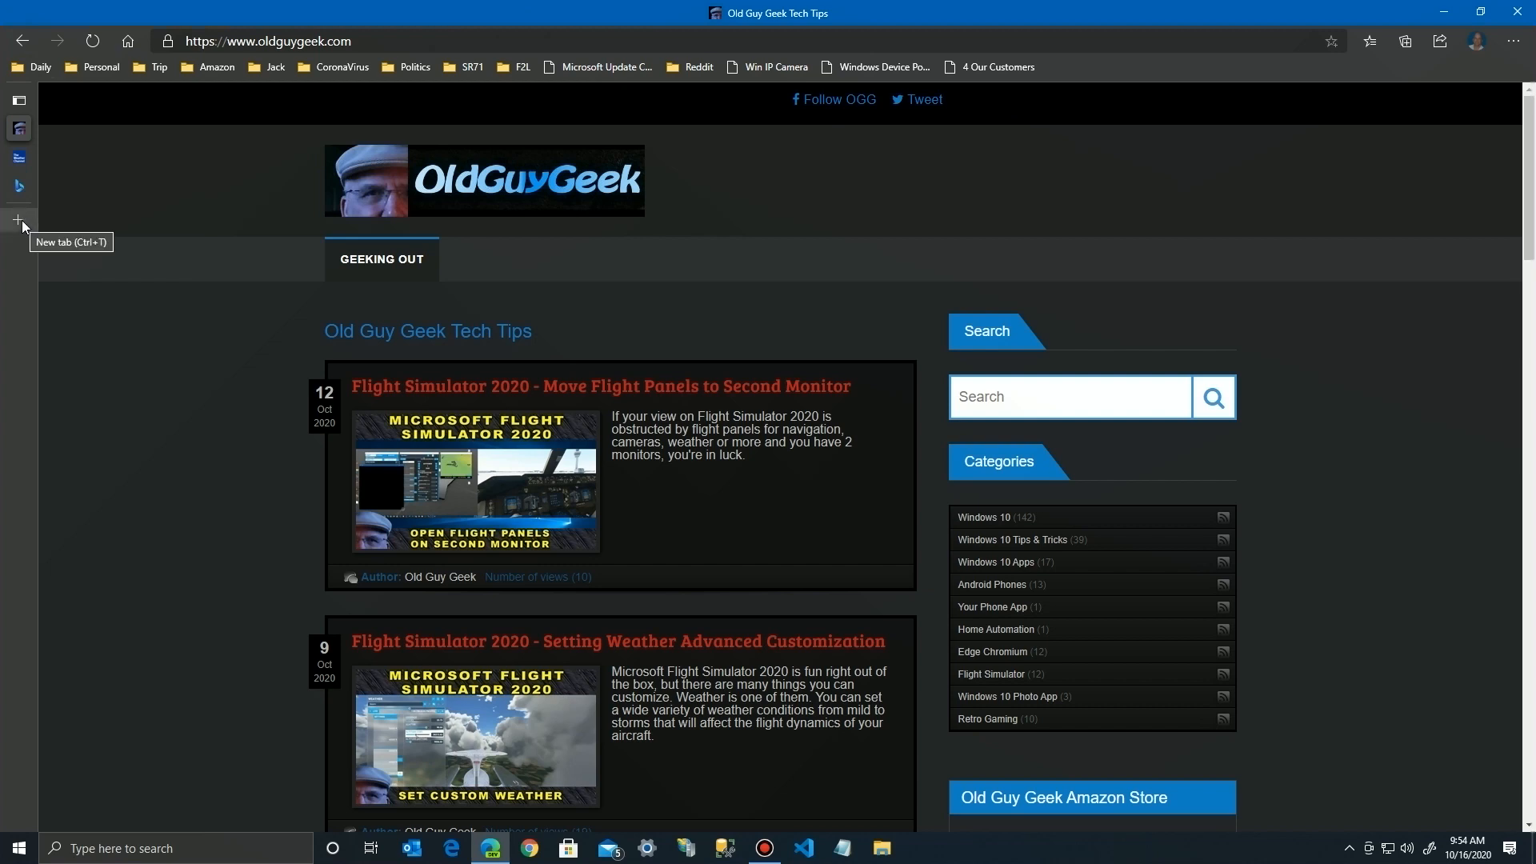
# In a new tab, search for webmd and open the WebMD site from the results
pyautogui.click(22, 220)
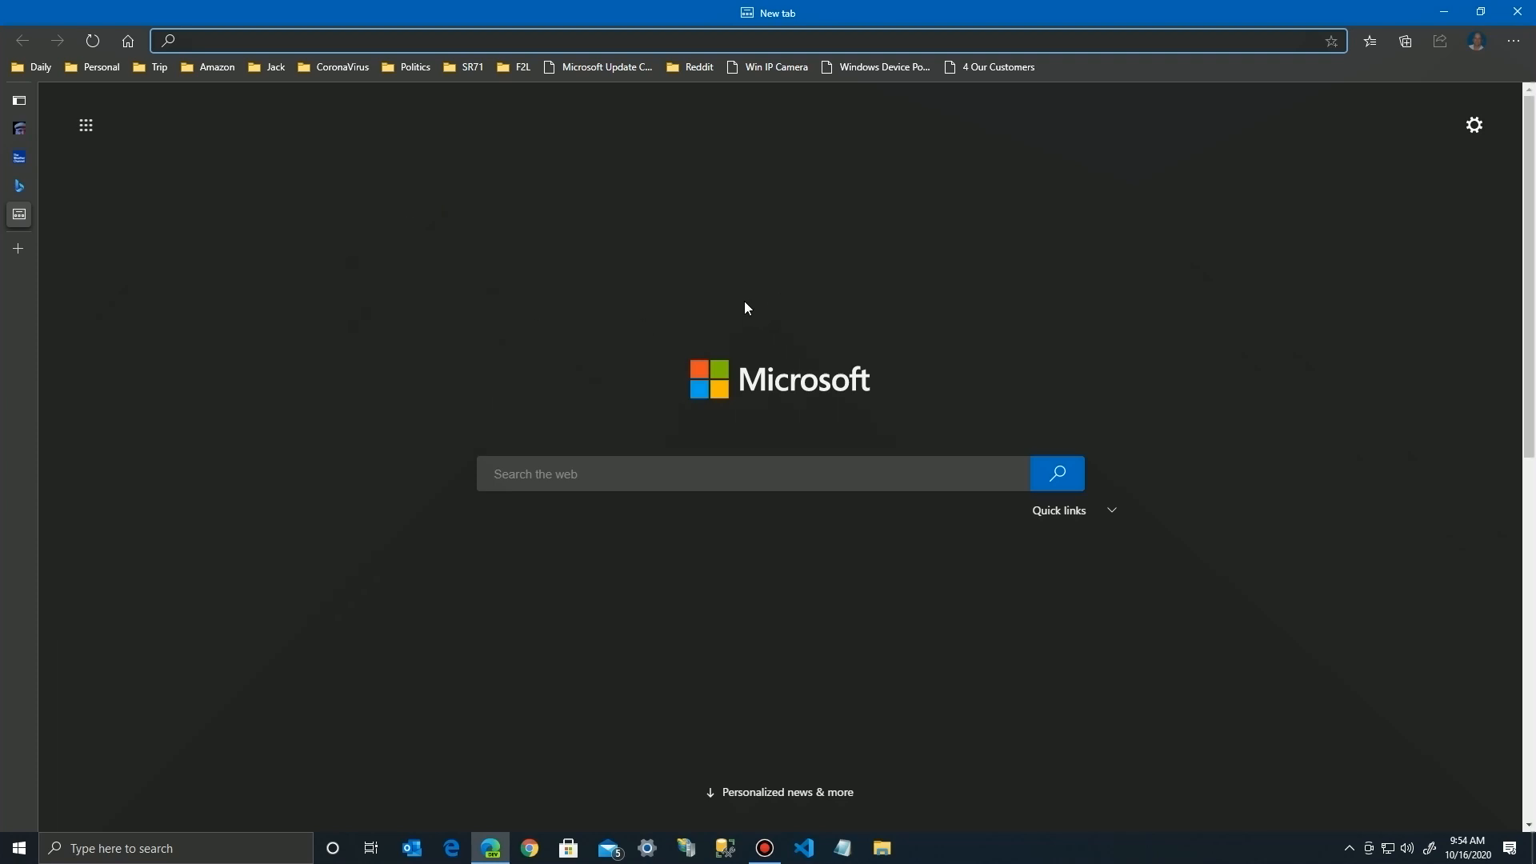
pyautogui.click(585, 475)
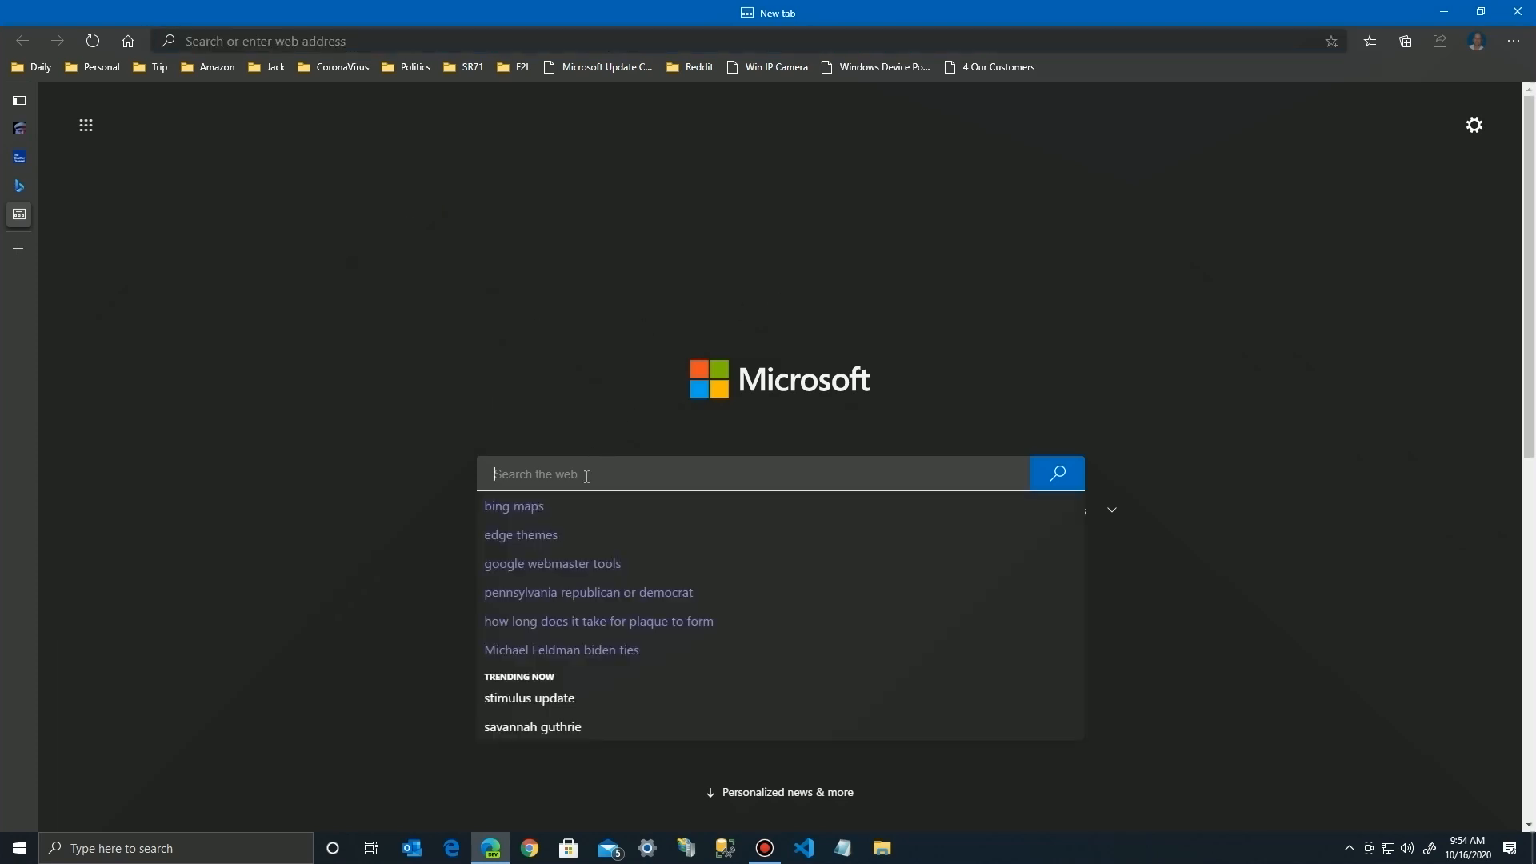
pyautogui.write('webmd')
pyautogui.press('Return')
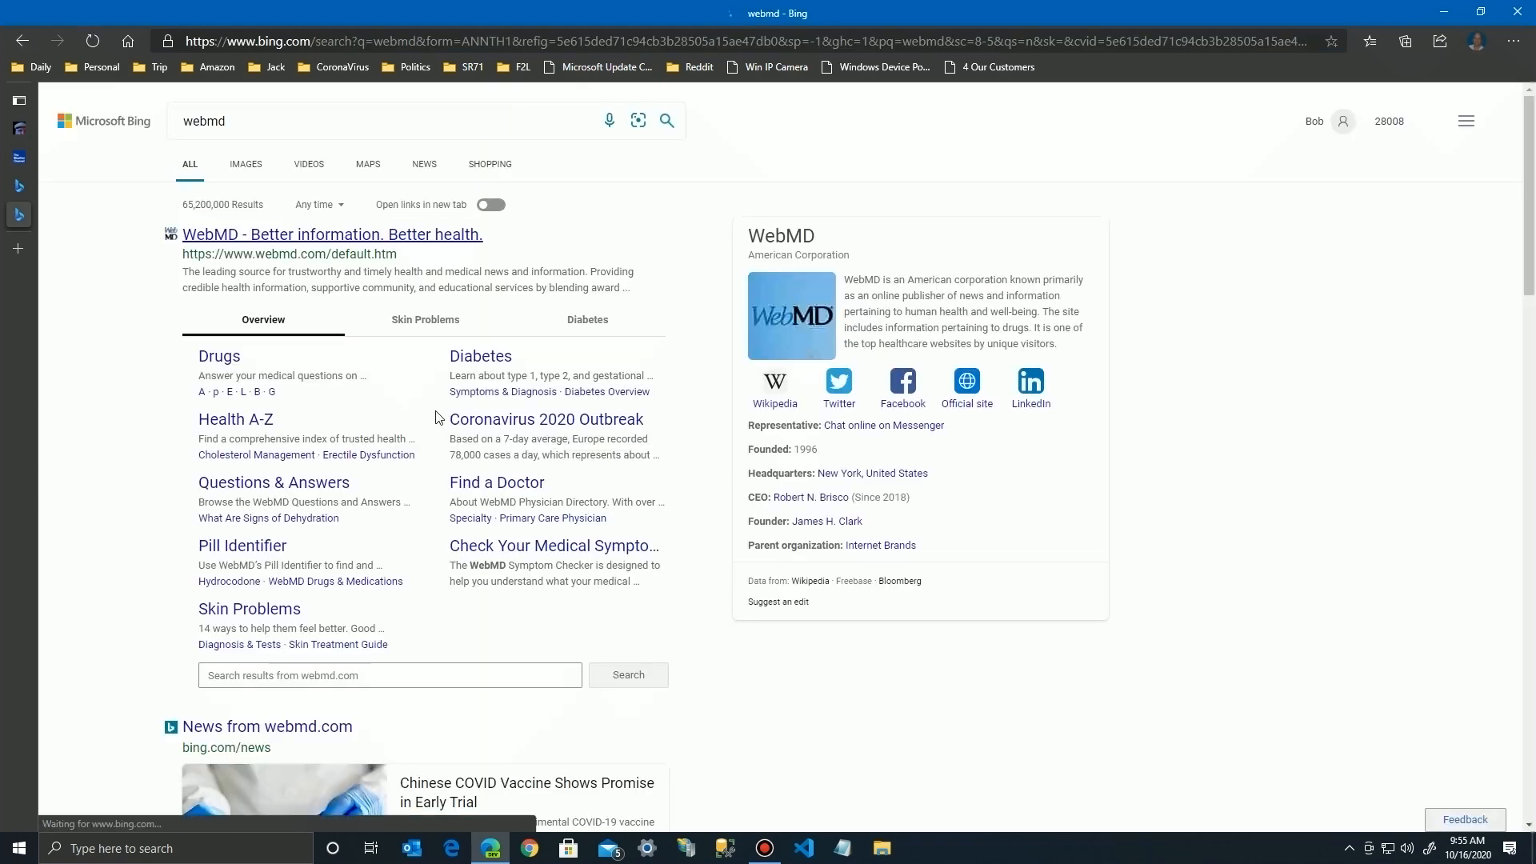
pyautogui.click(319, 237)
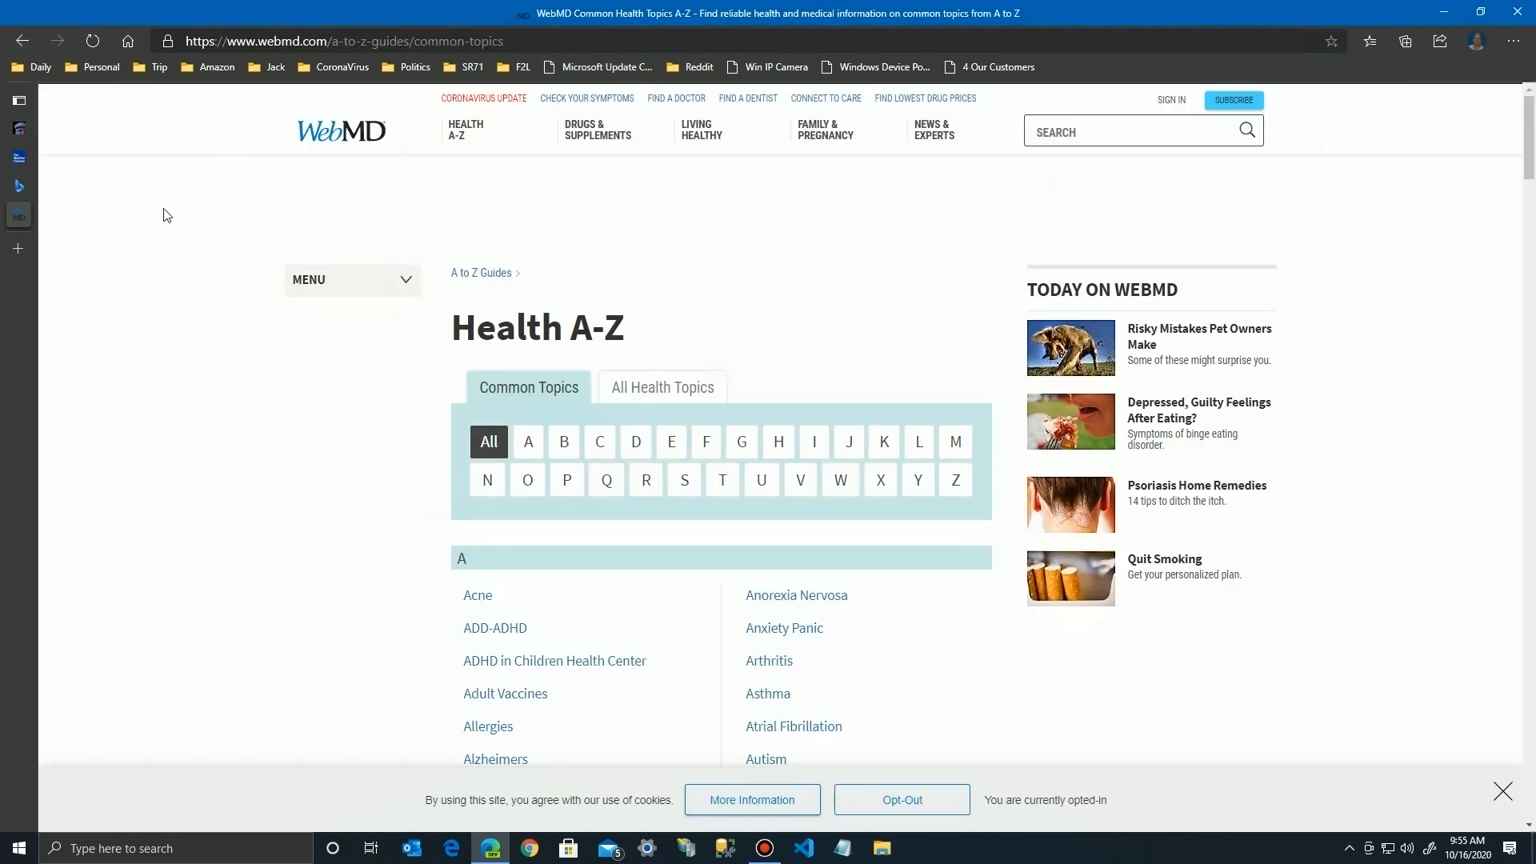
pyautogui.moveTo(18, 185)
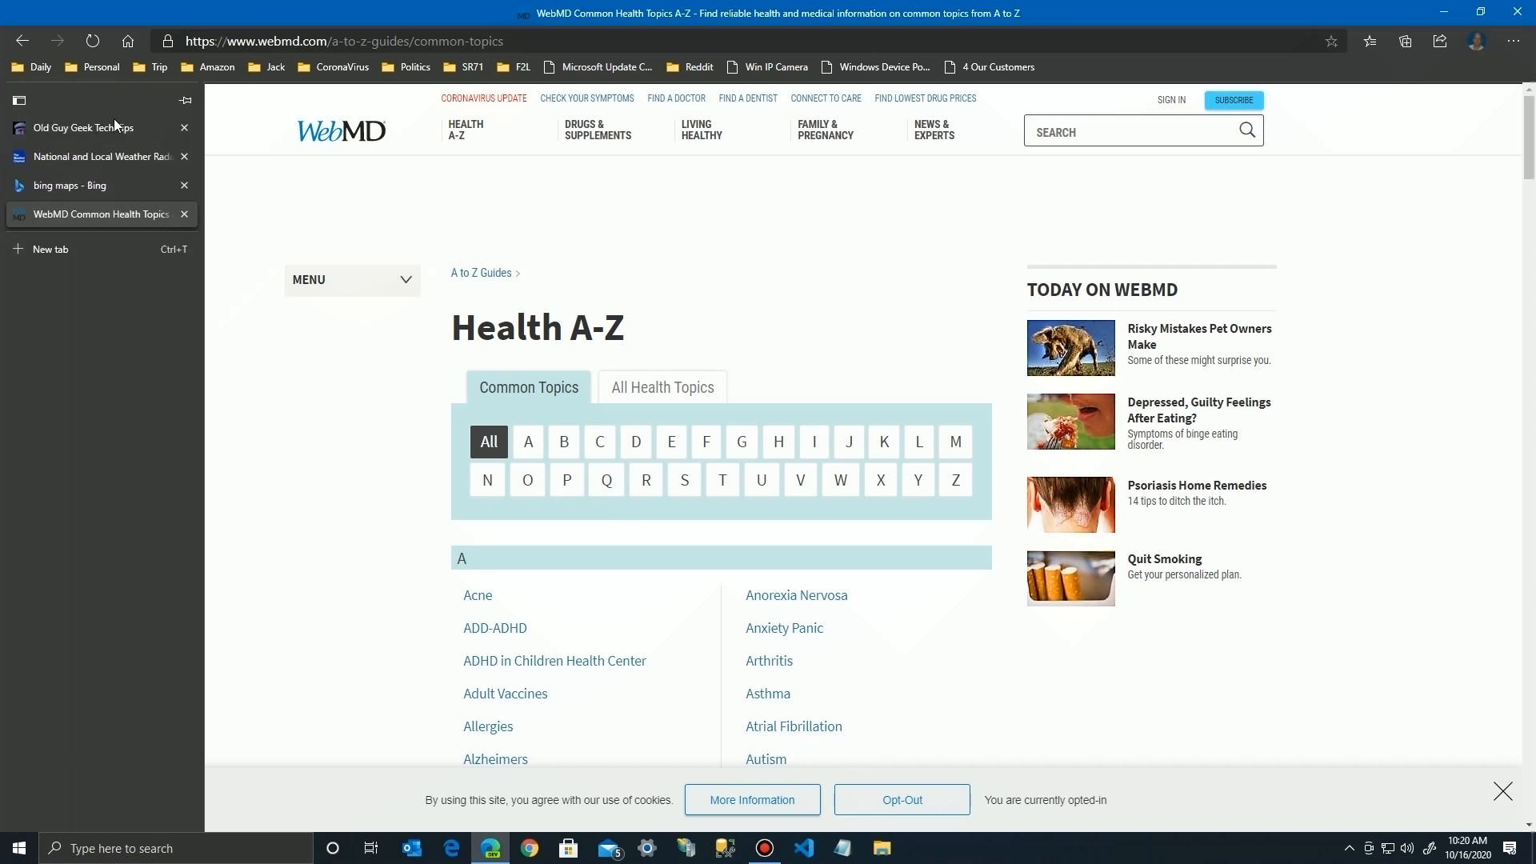
# Return to the Old Guy Geek Tech Tips tab, pin the vertical pane open, then unpin it
pyautogui.click(115, 127)
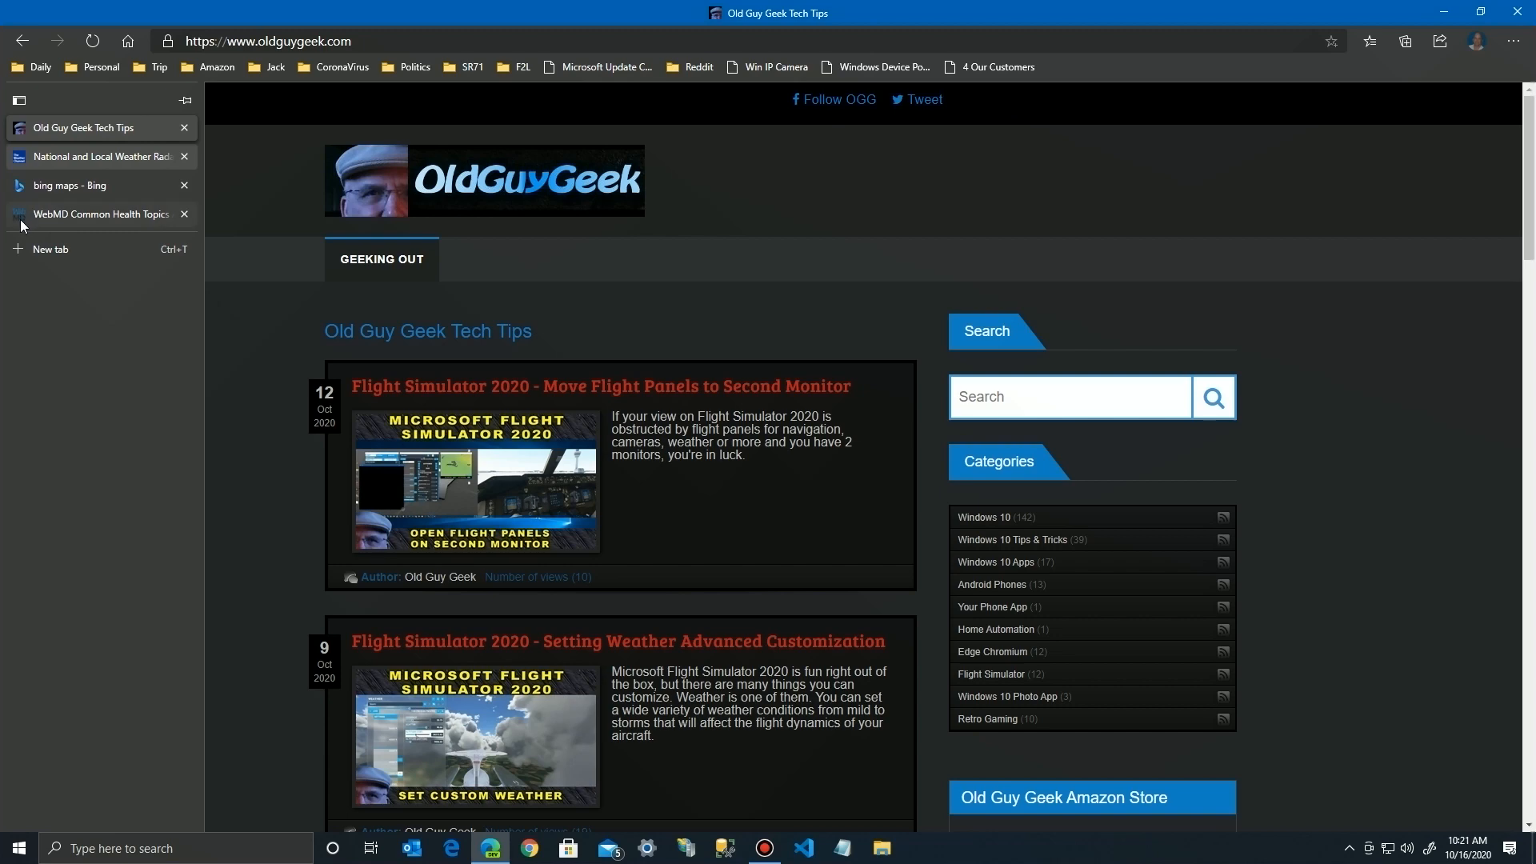
pyautogui.click(185, 100)
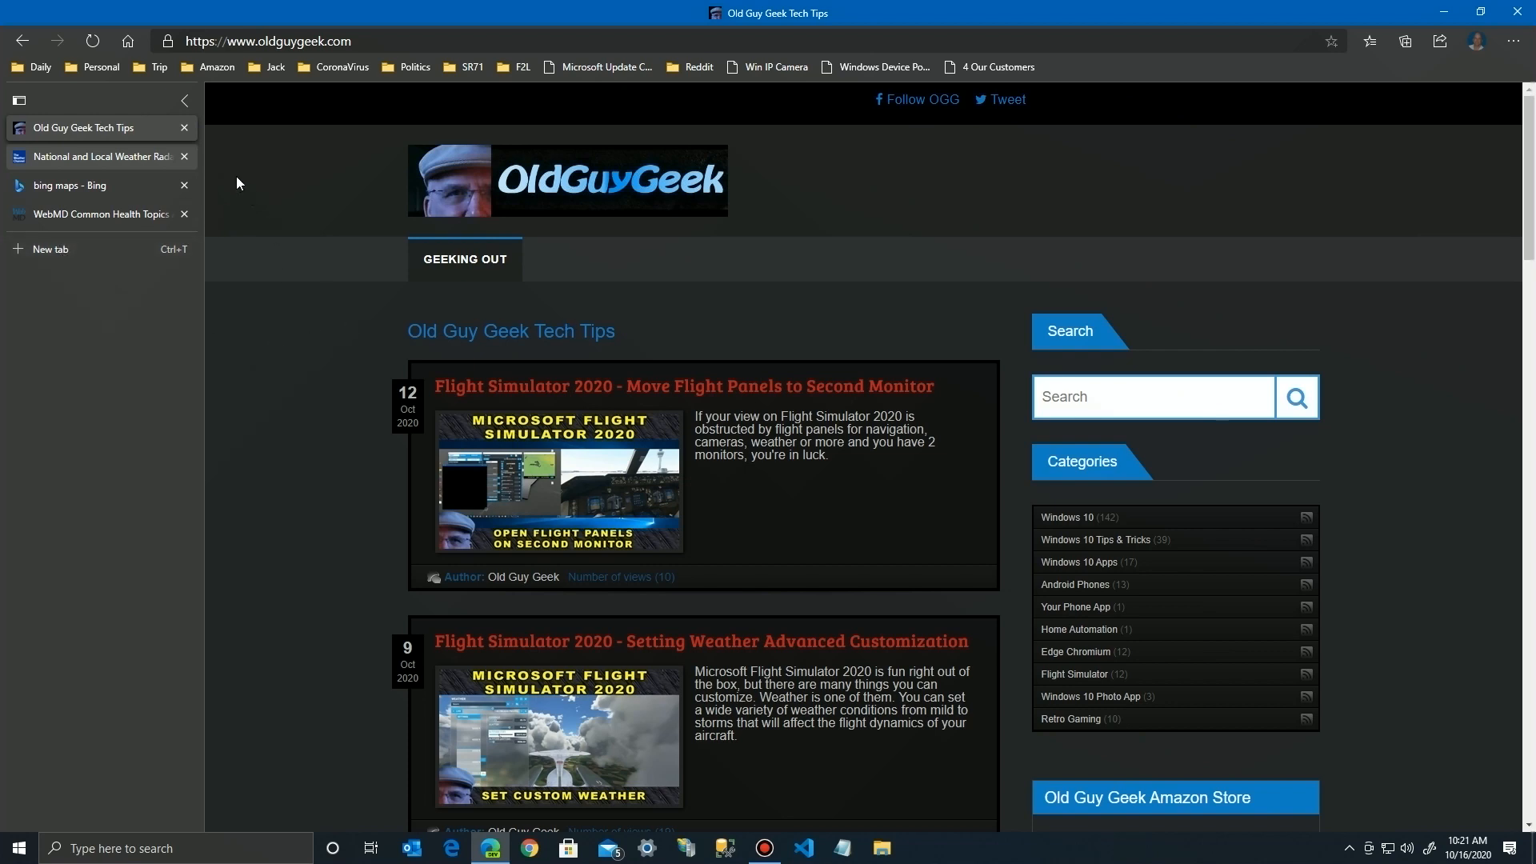
pyautogui.click(186, 102)
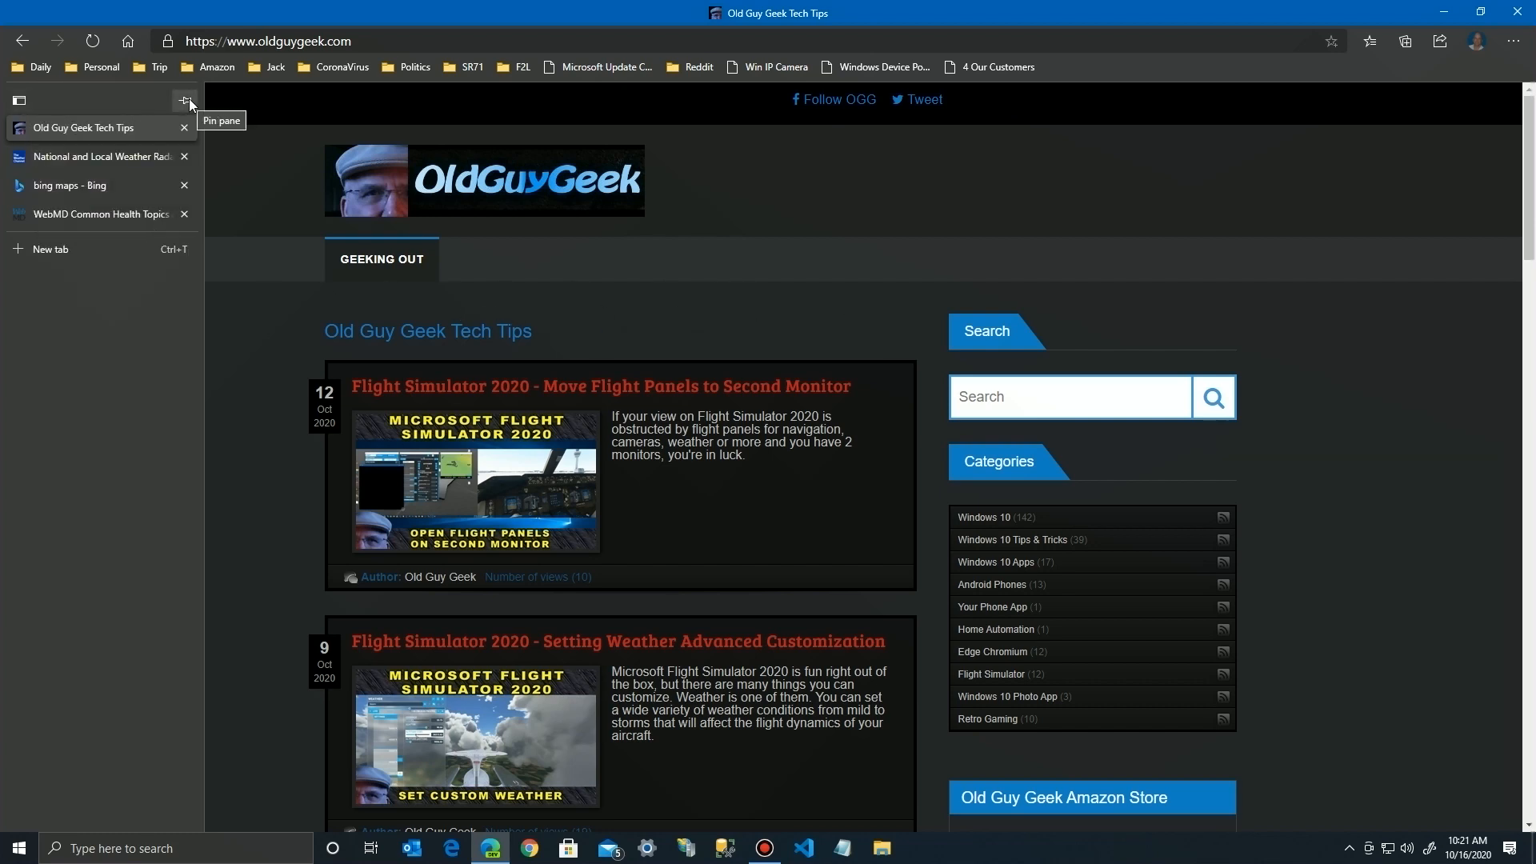
pyautogui.click(188, 99)
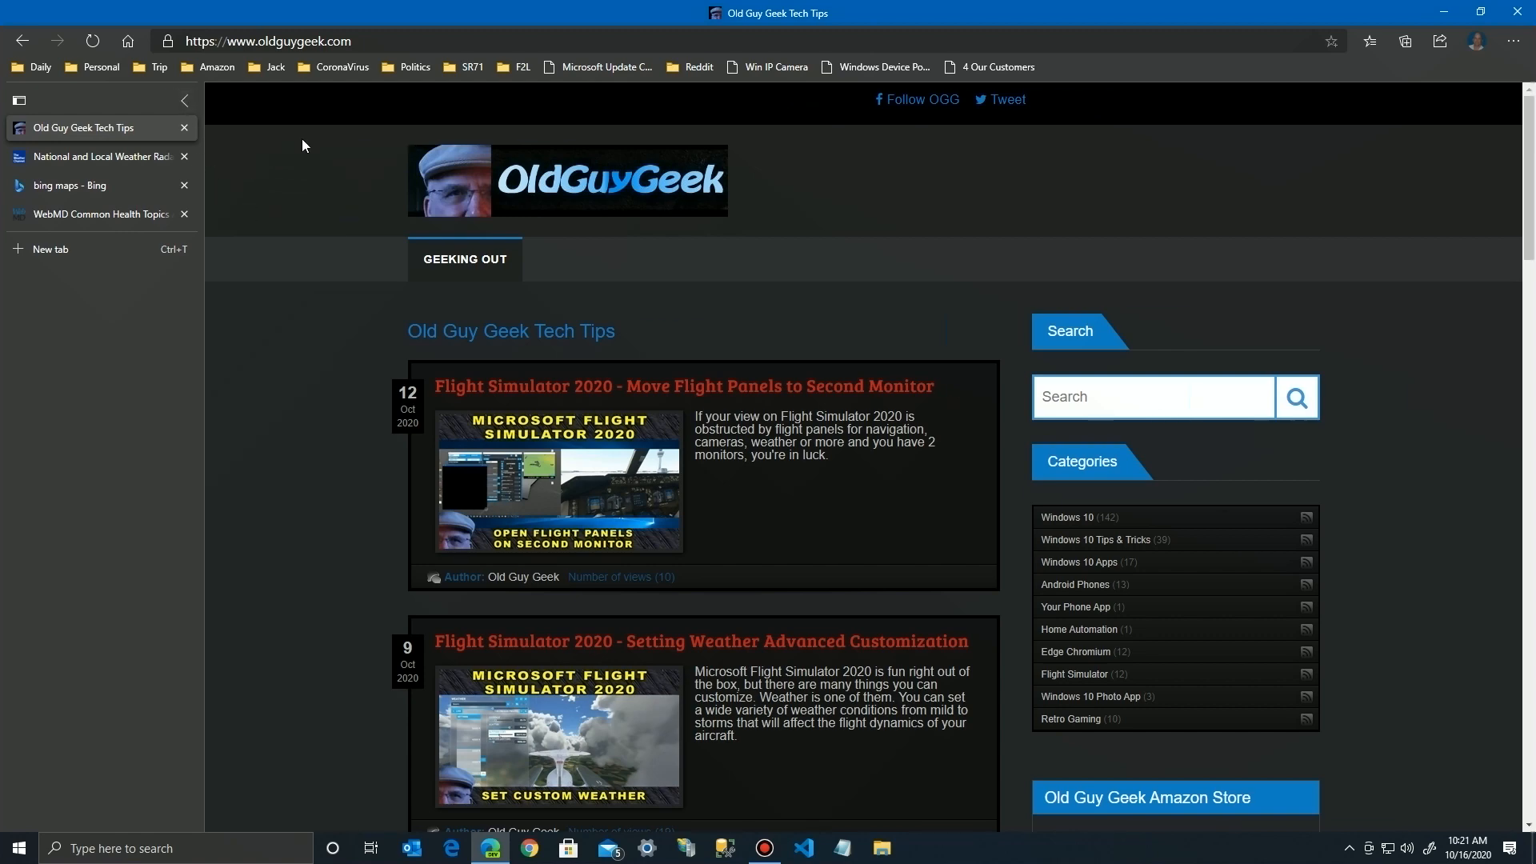